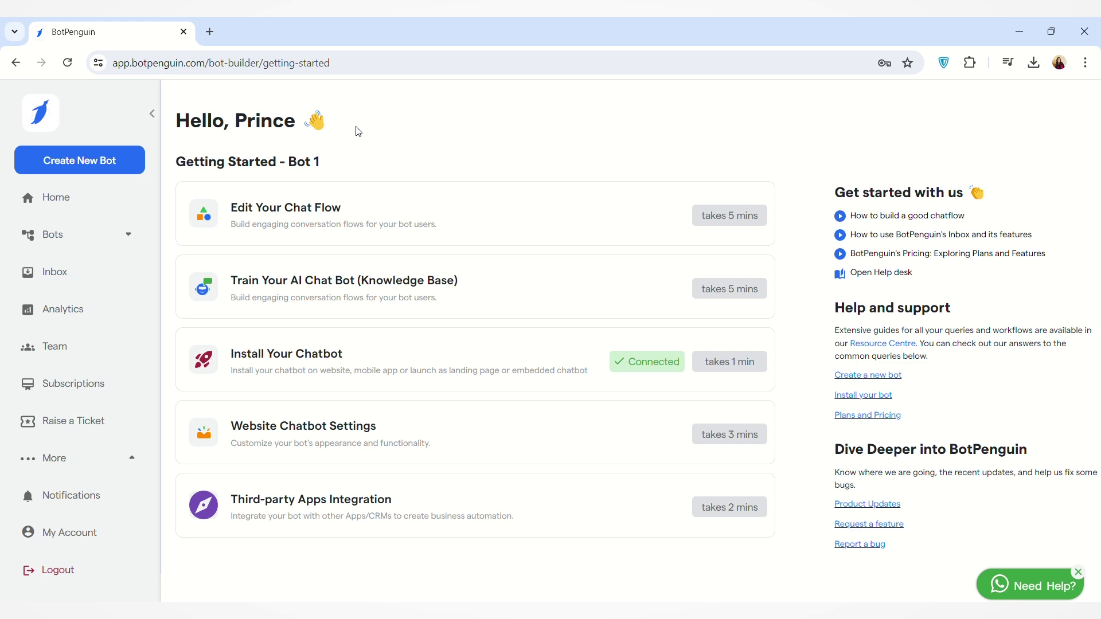
Step: Expand the Bots list in the sidebar to reveal Bot 1 and Cloud Kitchen
click(122, 240)
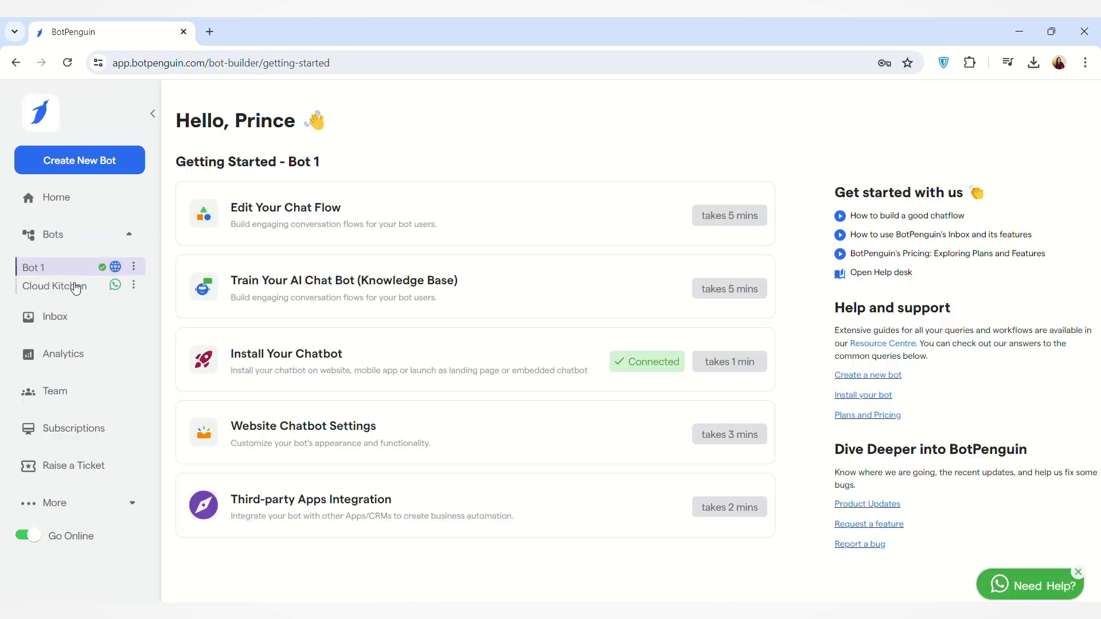
Step: Switch to the Cloud Kitchen bot and bring up its chat flows list
click(77, 288)
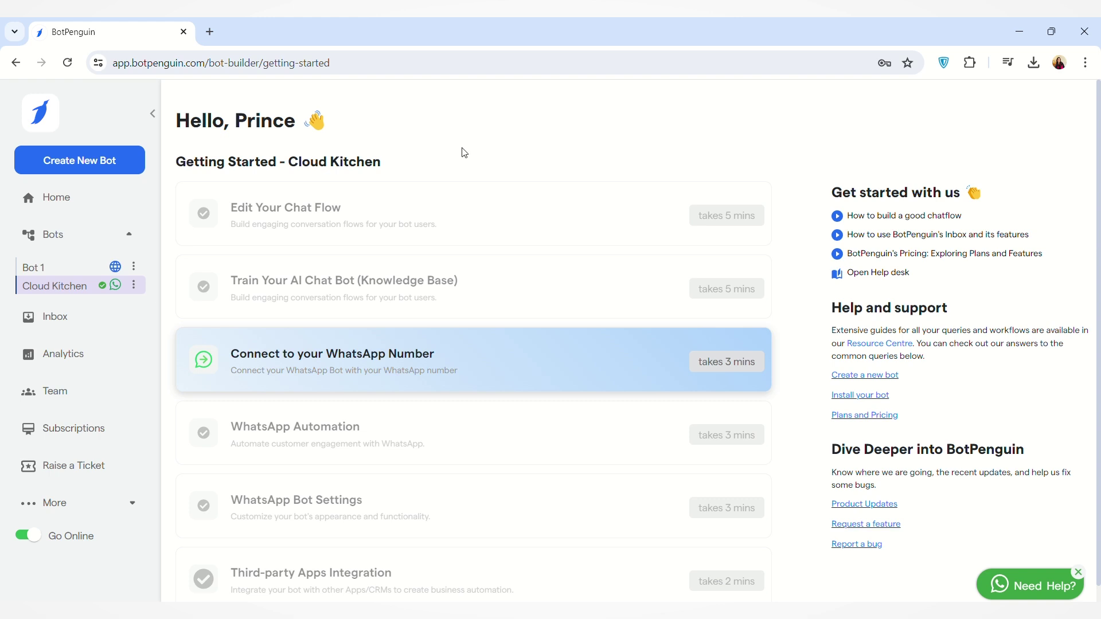
click(460, 221)
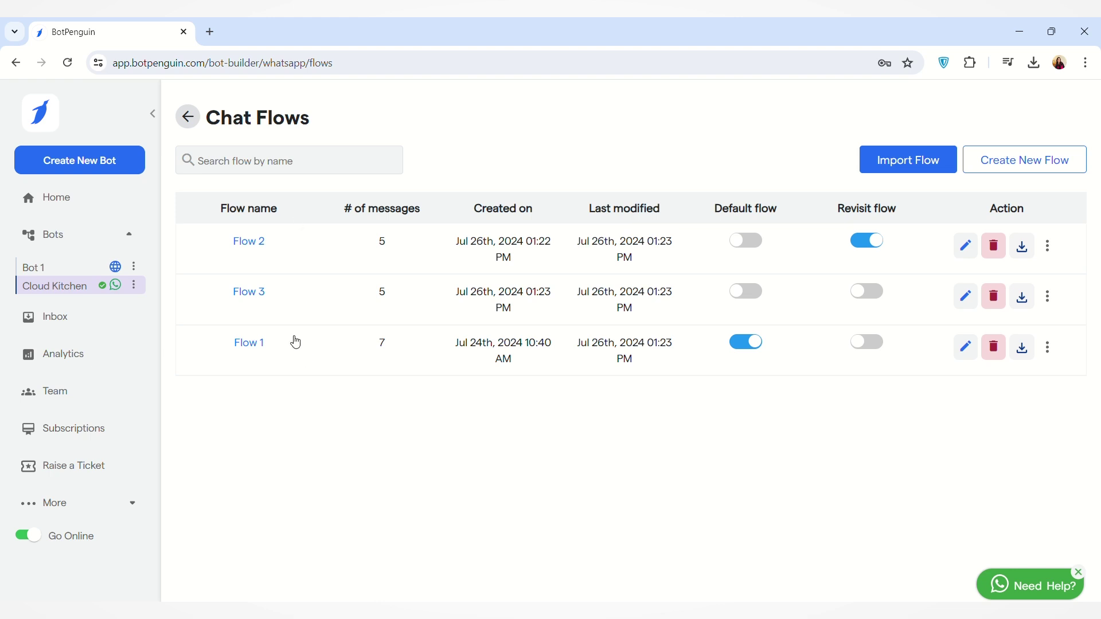
click(920, 166)
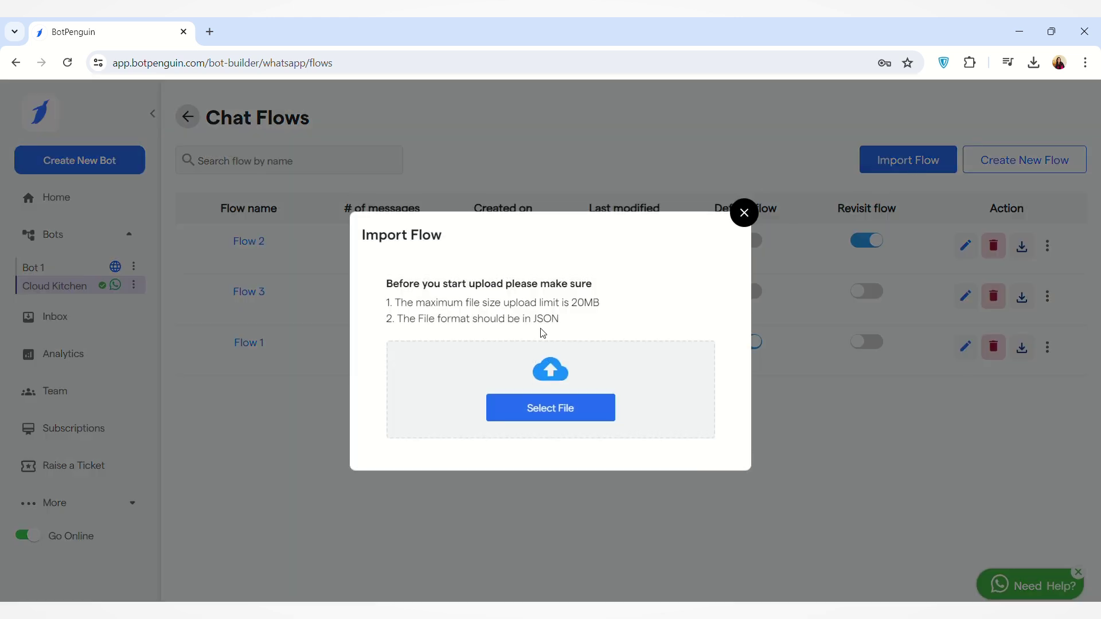
click(743, 215)
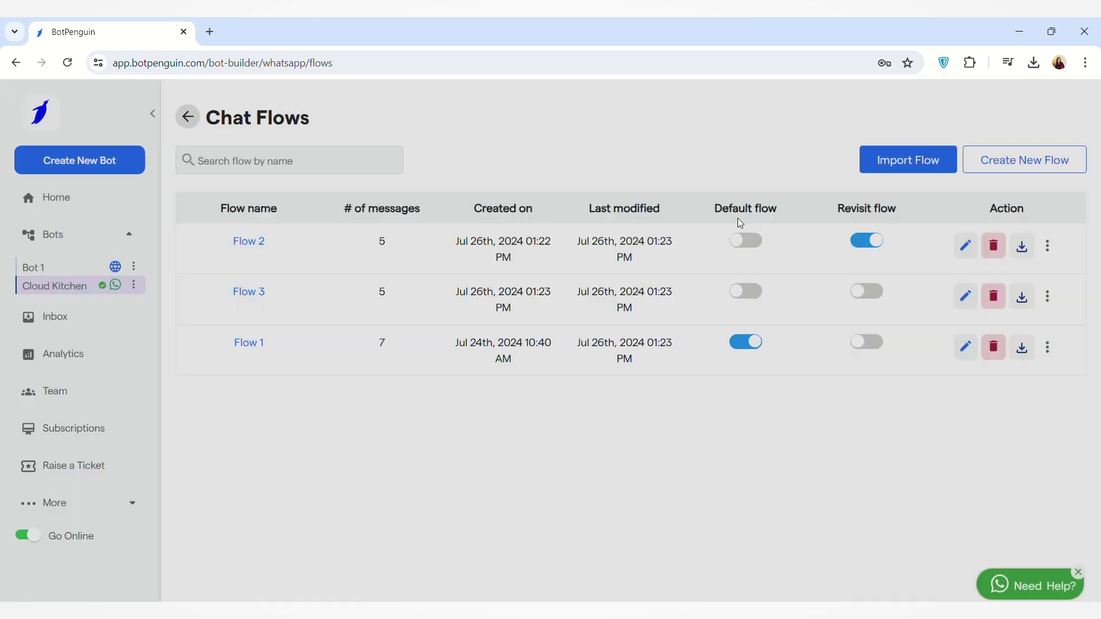
click(1036, 164)
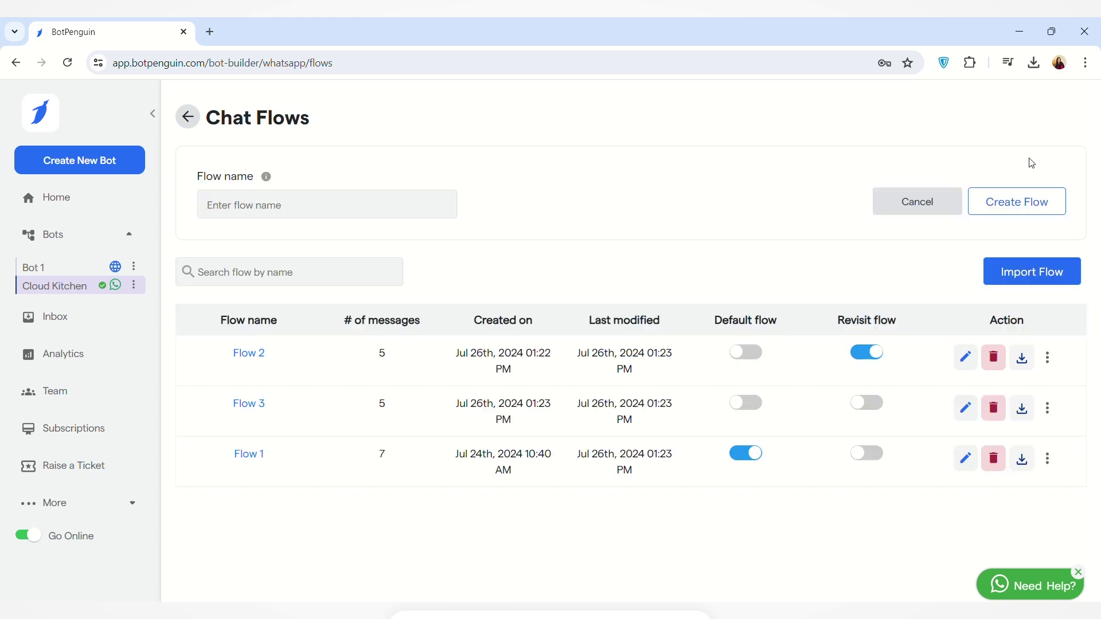
click(431, 204)
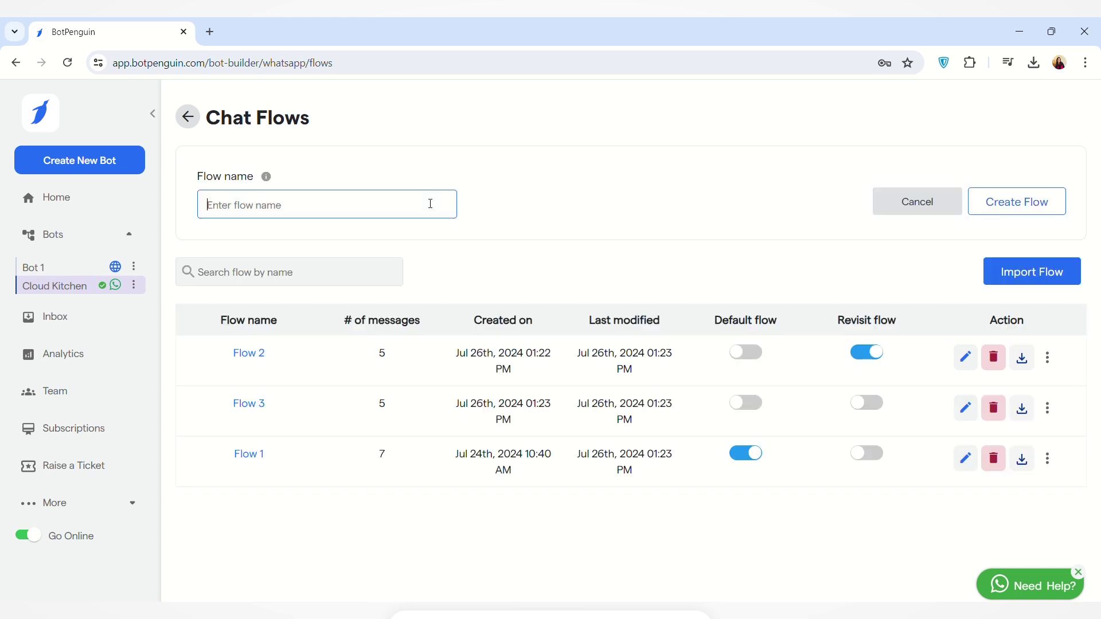
click(575, 204)
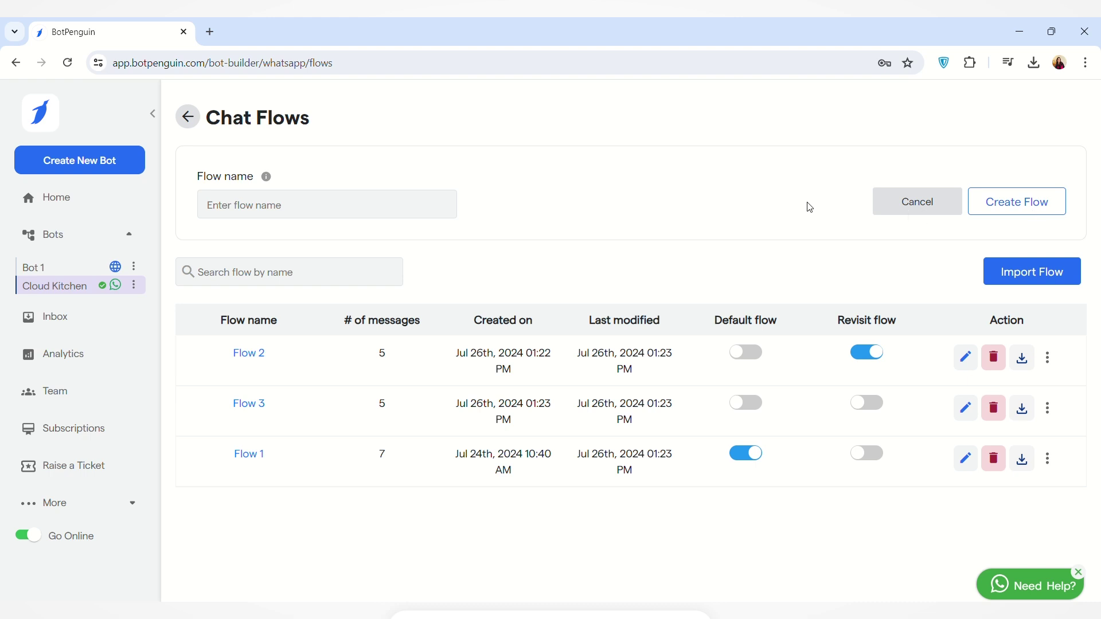
key(Escape)
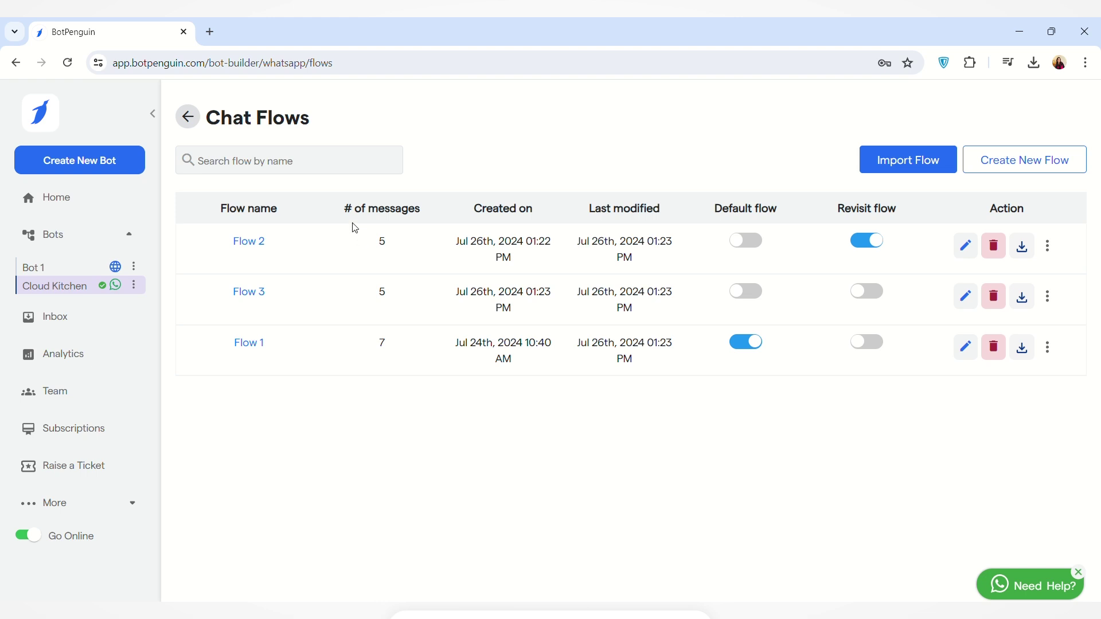
Step: Toggle Flow 1's default switch off and back on, then make Flow 2 the default flow
mouse_move(354, 223)
click(743, 345)
click(740, 346)
click(744, 243)
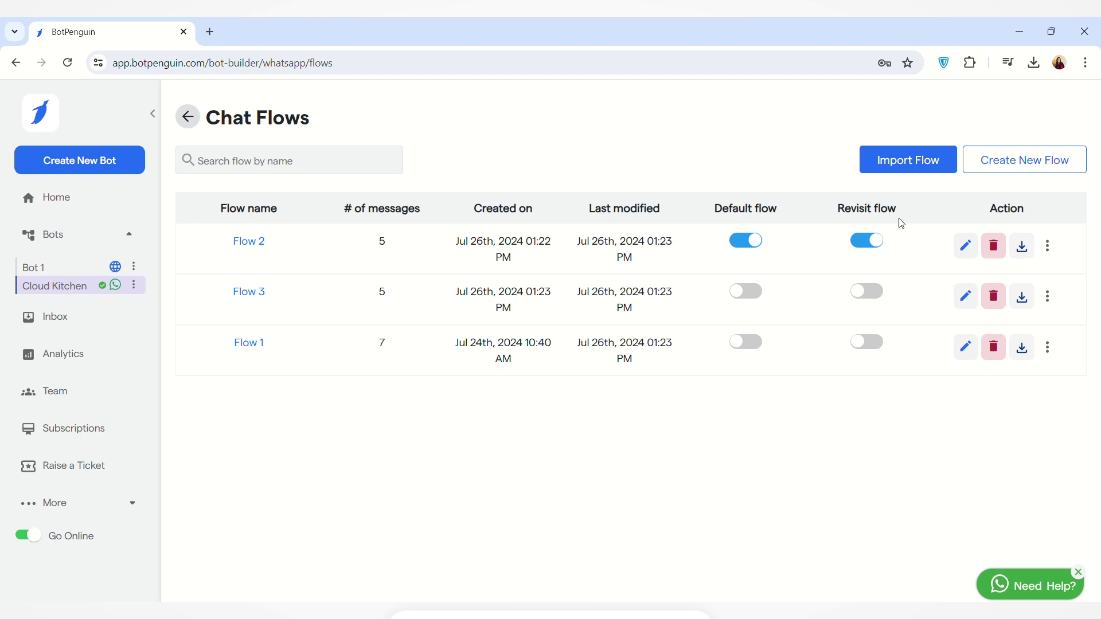
click(965, 248)
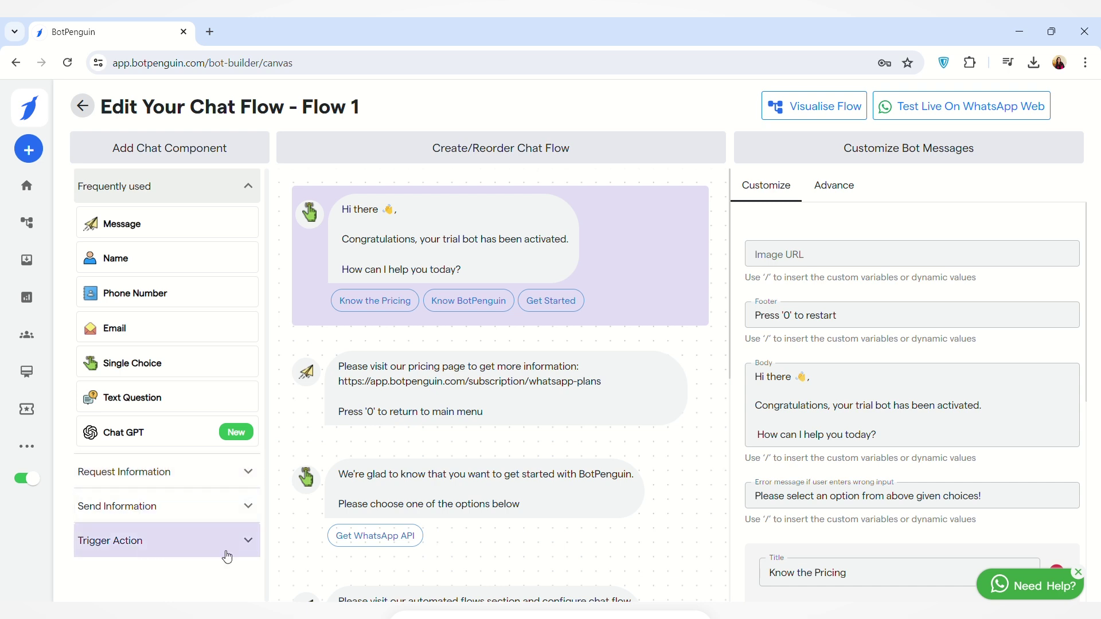
scroll(402, 492, down, 2)
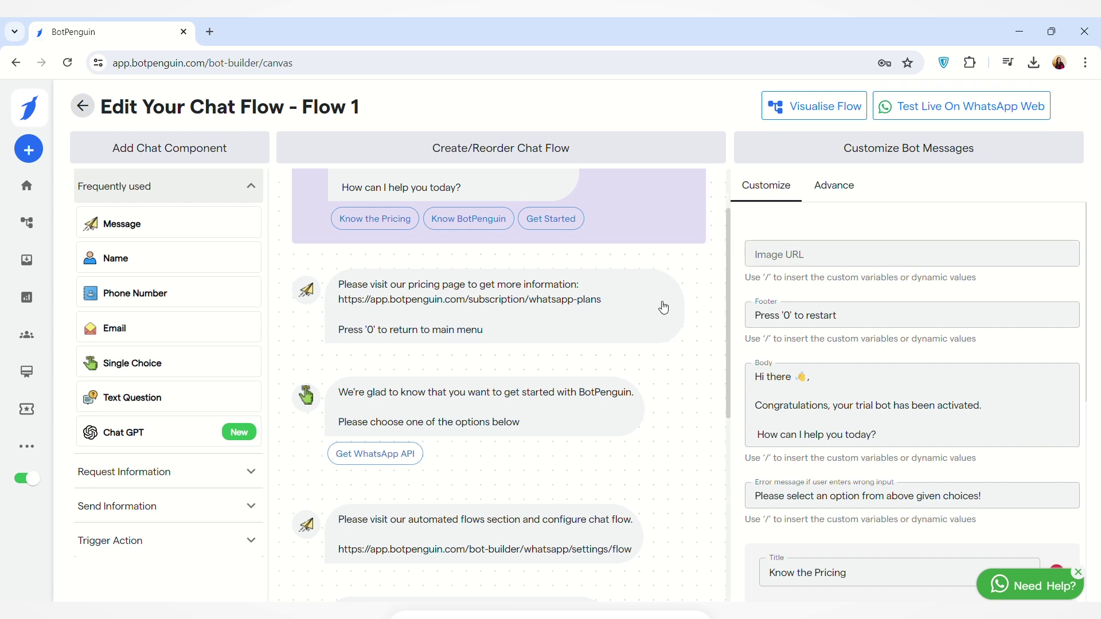
mouse_move(602, 327)
scroll(536, 344, down, 2)
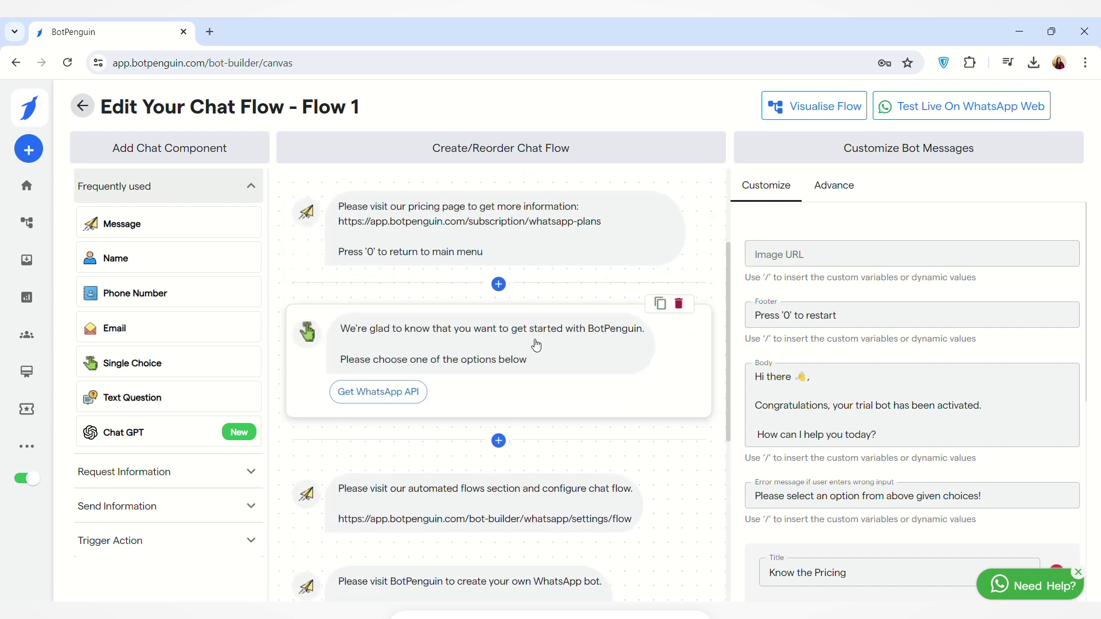
scroll(536, 345, up, 4)
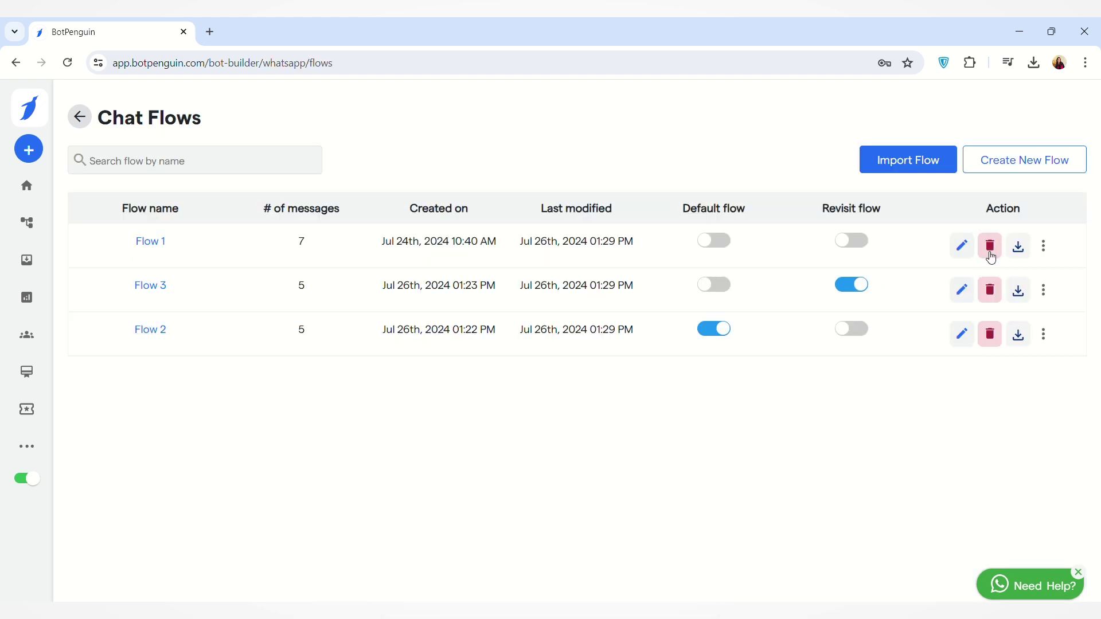
Step: Export Flow 1, then rename it to 'New Flow'
click(1021, 255)
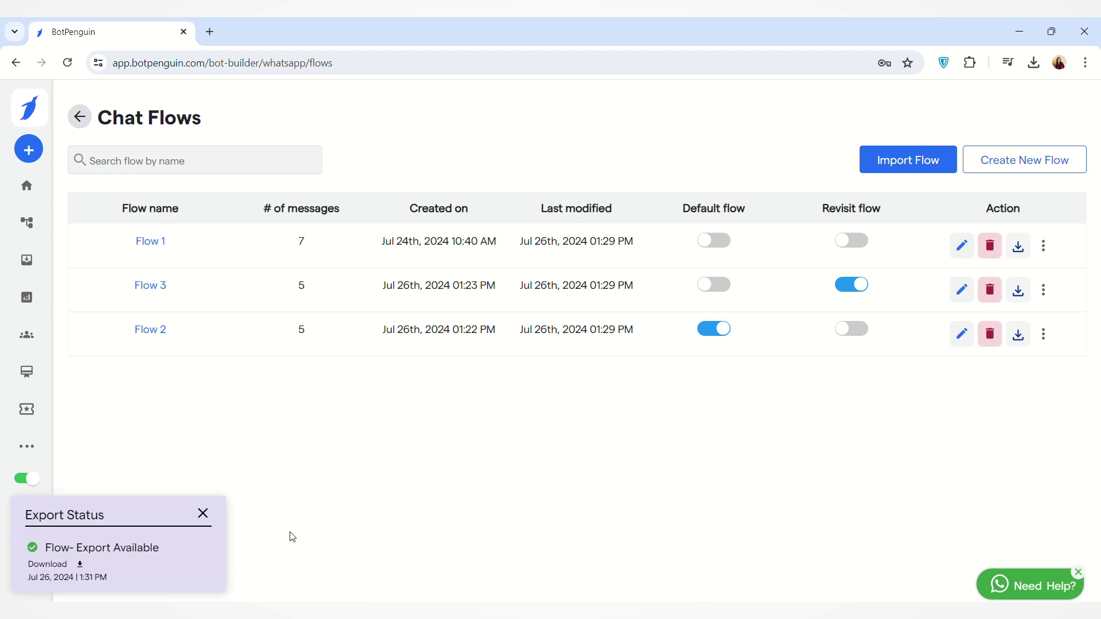
click(1051, 257)
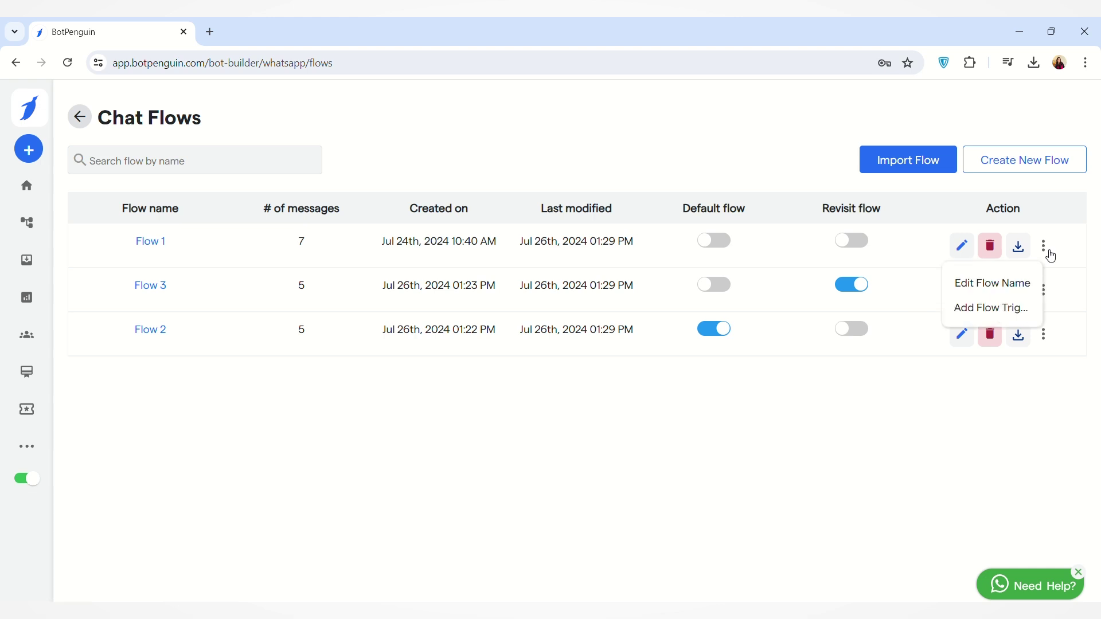
click(1022, 289)
click(237, 200)
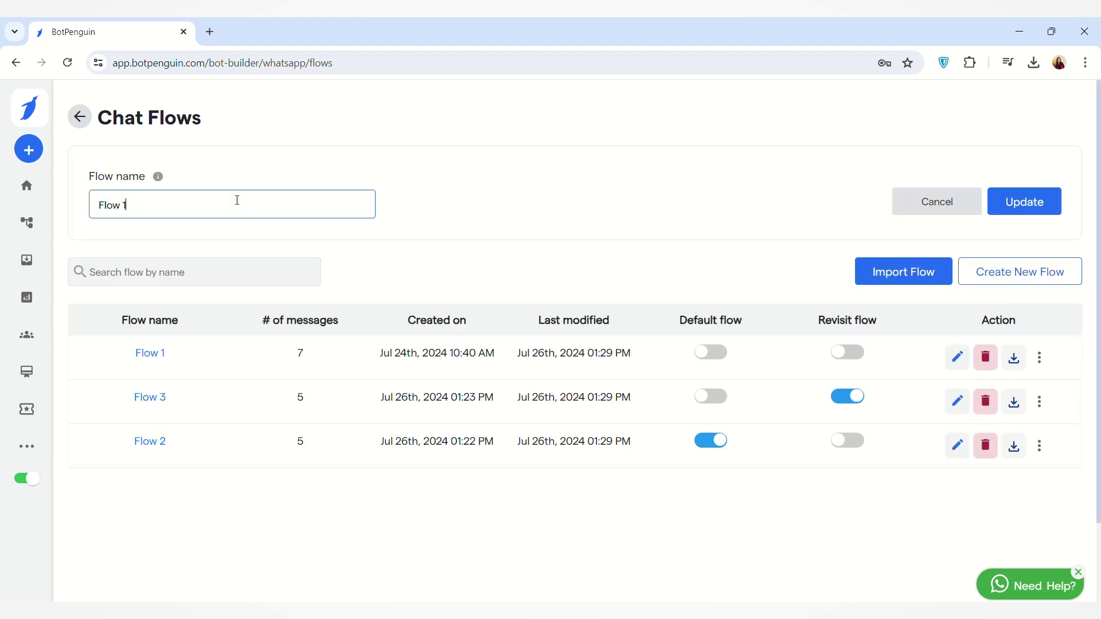
key(BackSpace)
key(BackSpace)
key(BackSpace)
key(BackSpace)
key(BackSpace)
key(BackSpace)
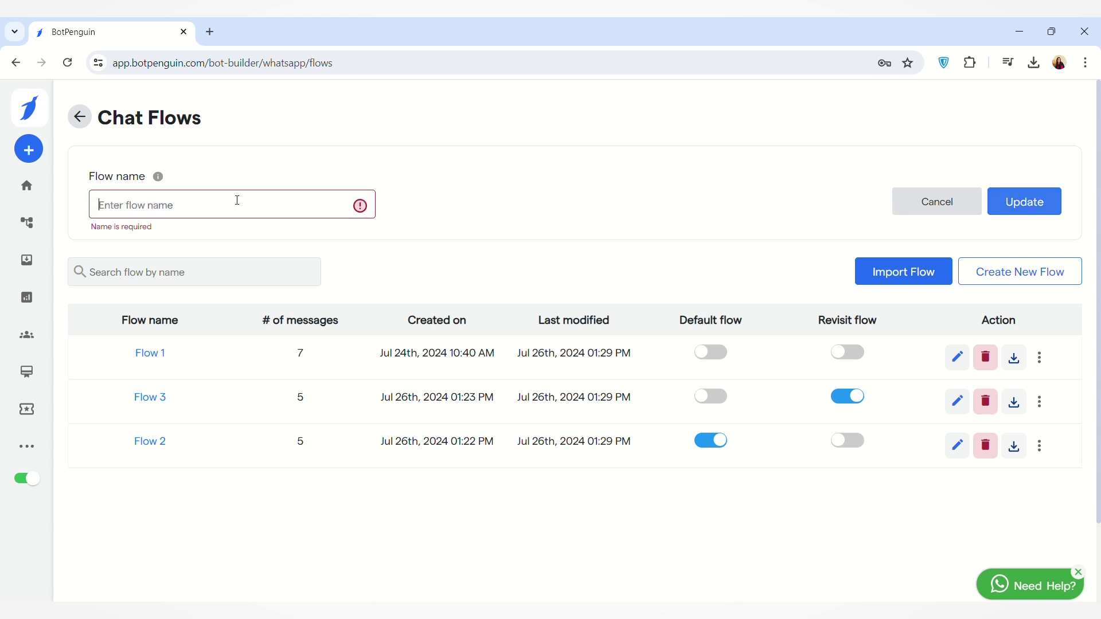
text(New Flow)
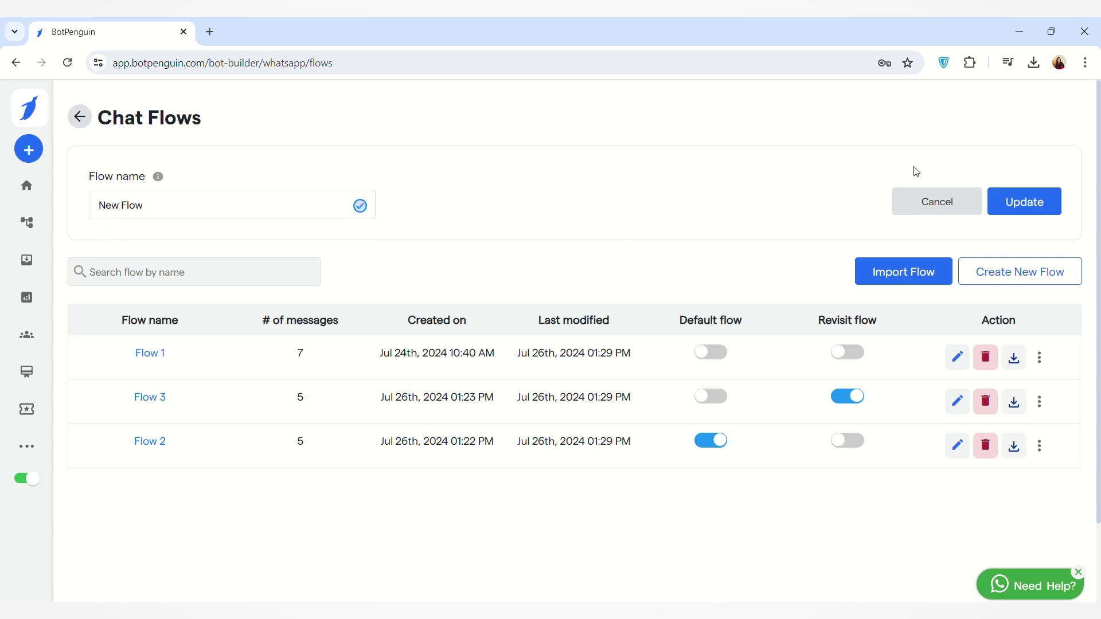
click(1032, 206)
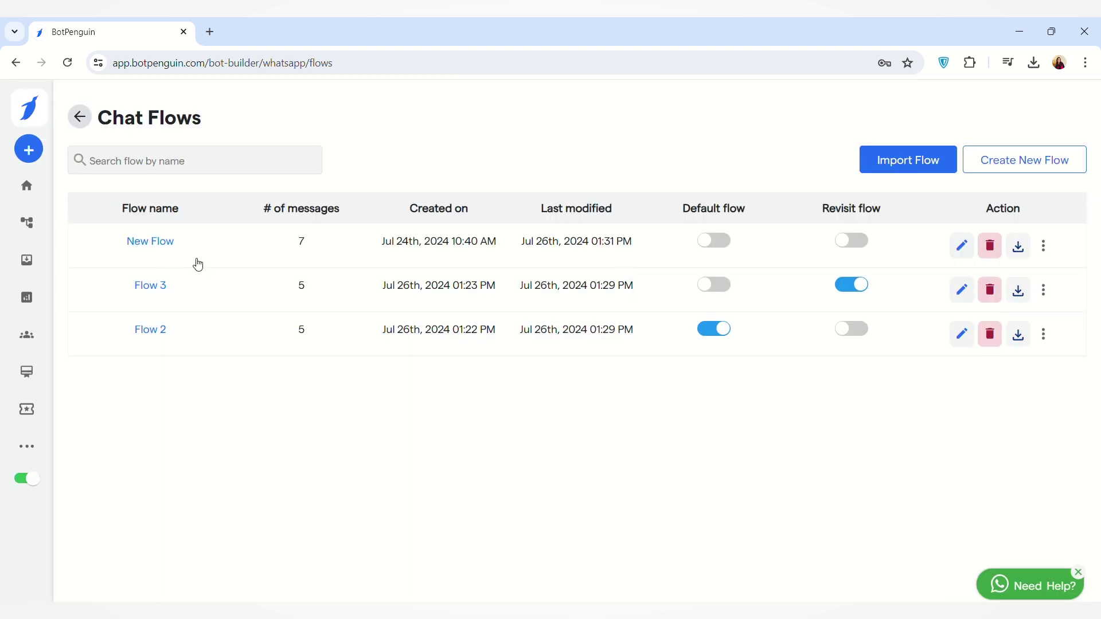
click(1044, 245)
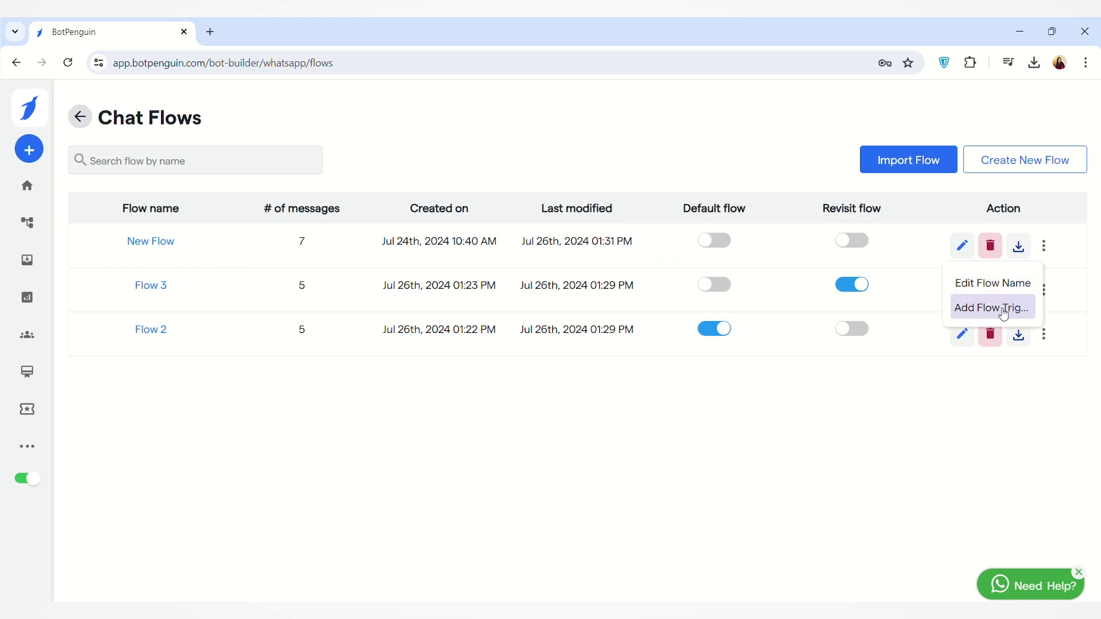
Step: Add 'hello' as a trigger keyword for New Flow and close the trigger window
click(1003, 315)
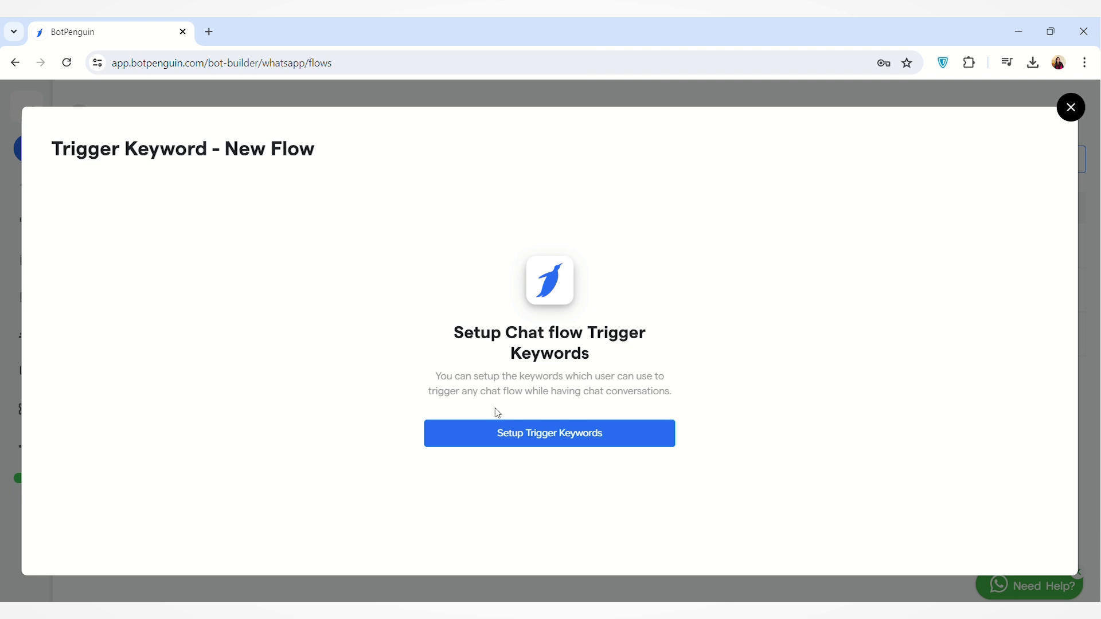
click(584, 442)
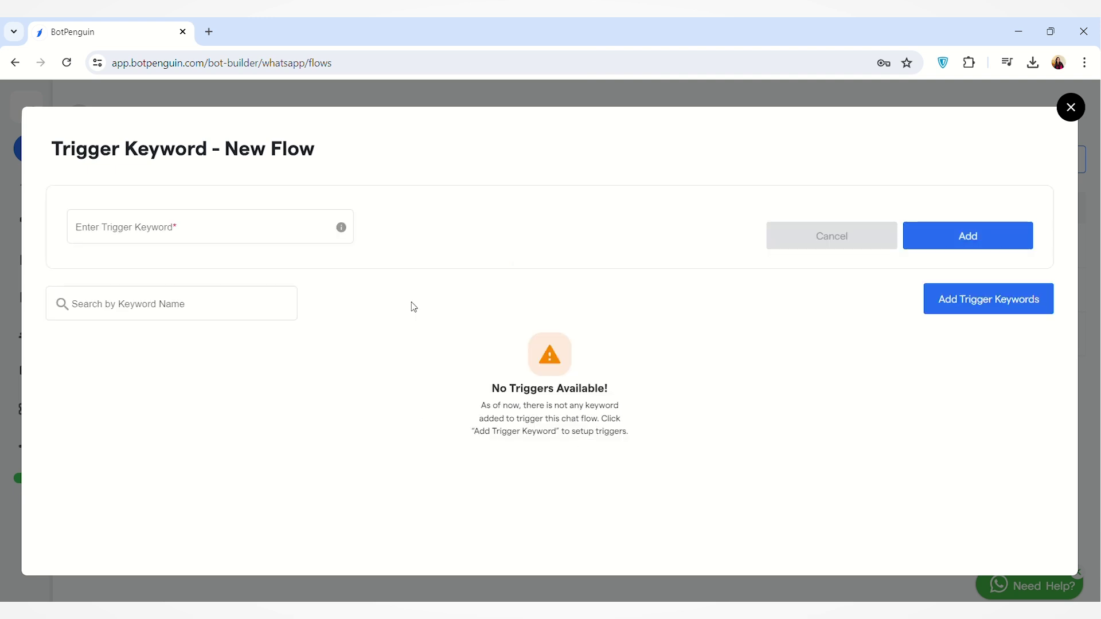
click(273, 237)
click(273, 237)
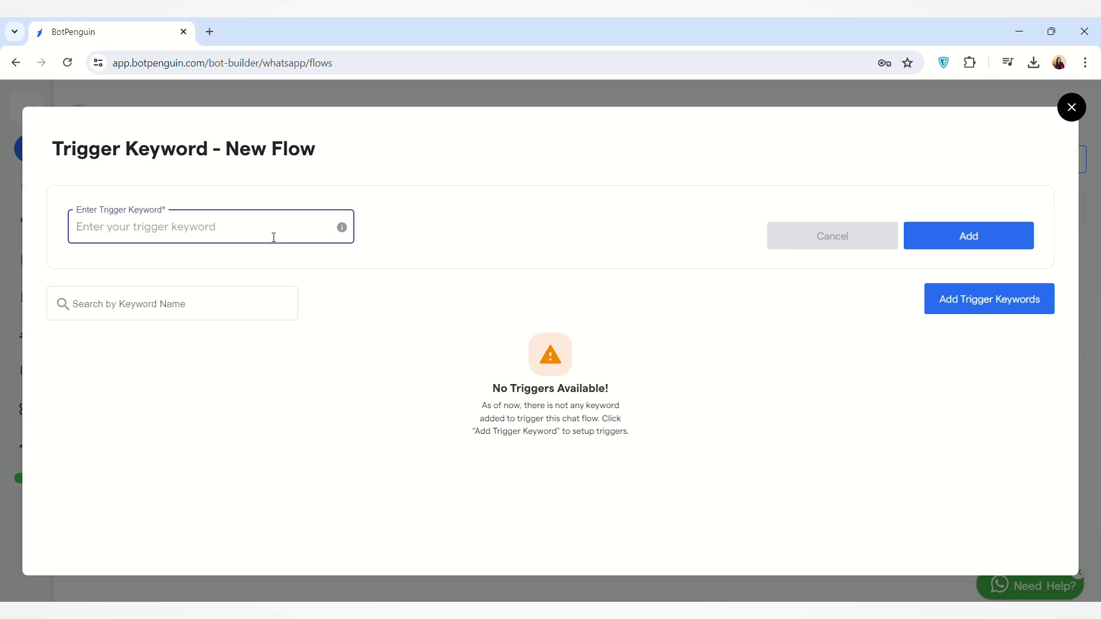
text(hello)
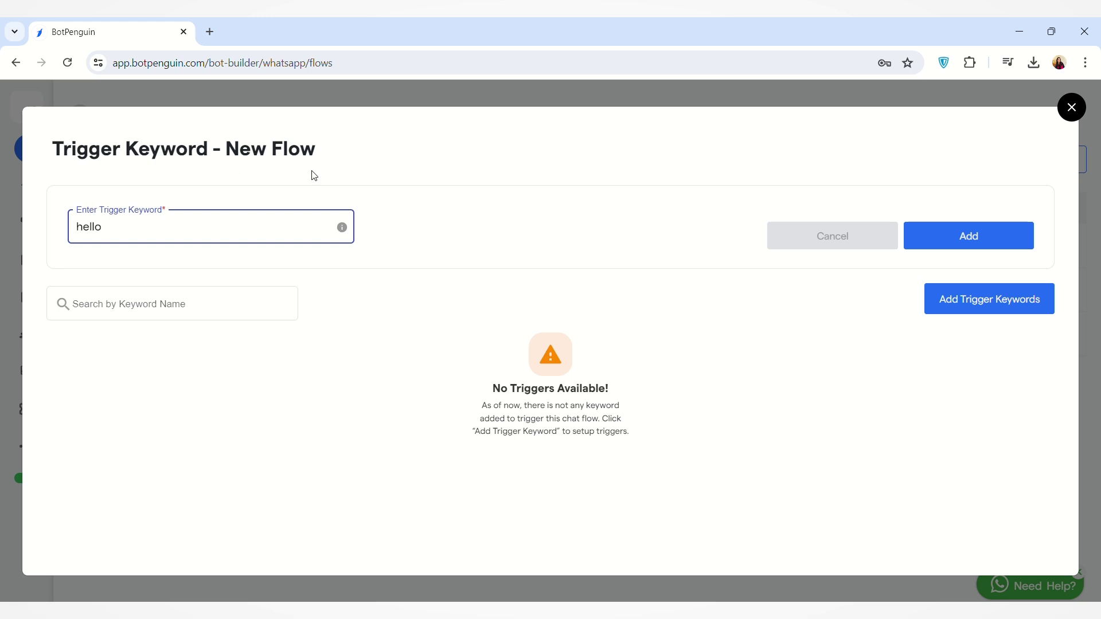
click(988, 241)
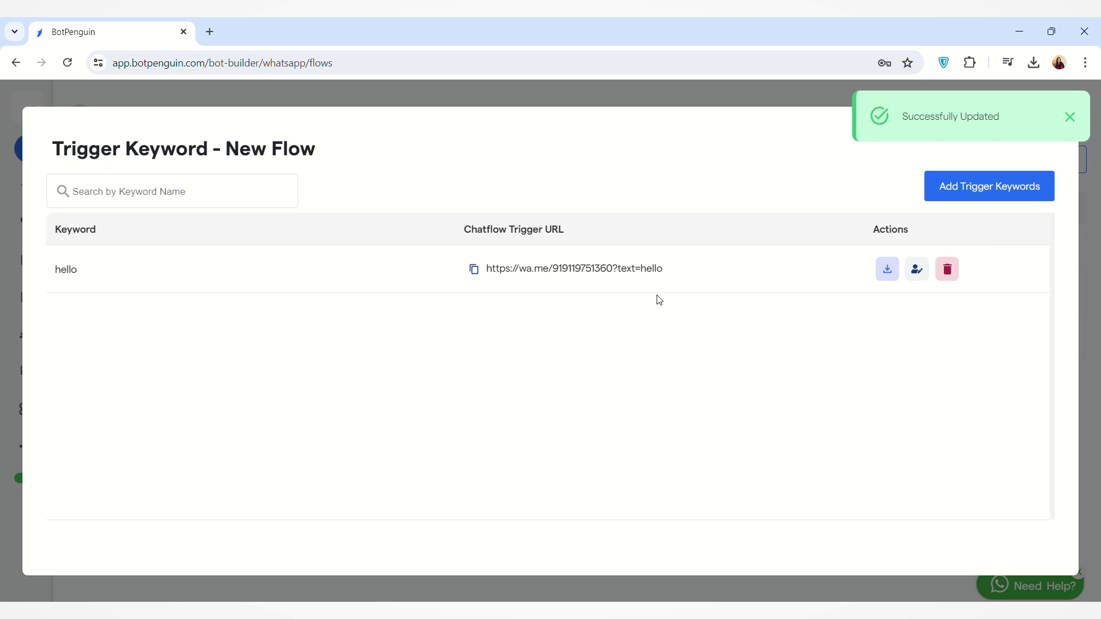
key(Escape)
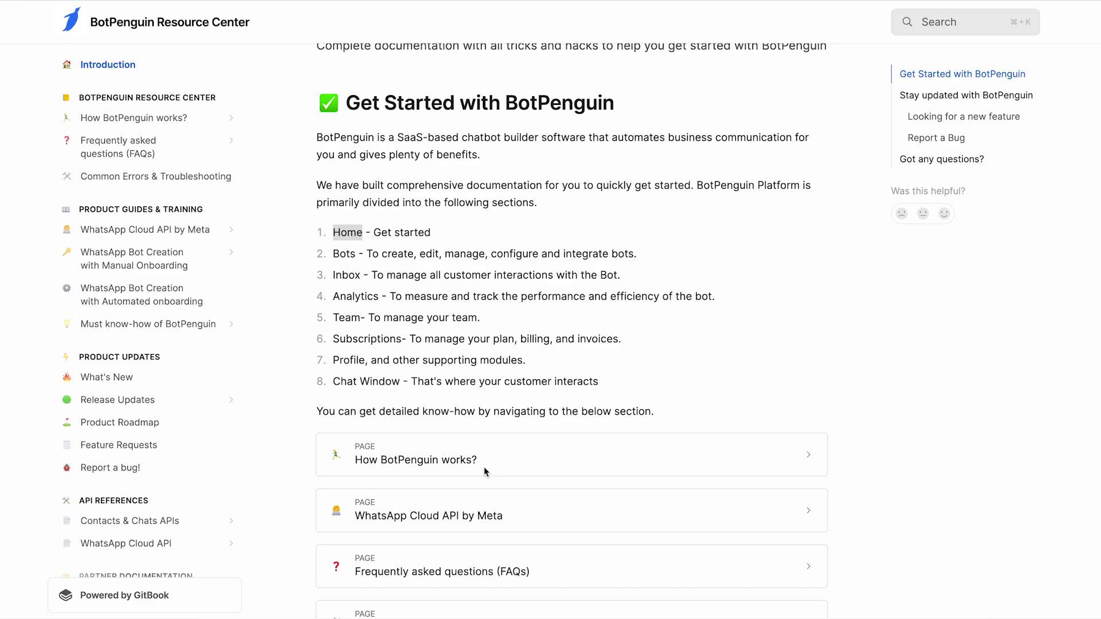
scroll(546, 410, down, 14)
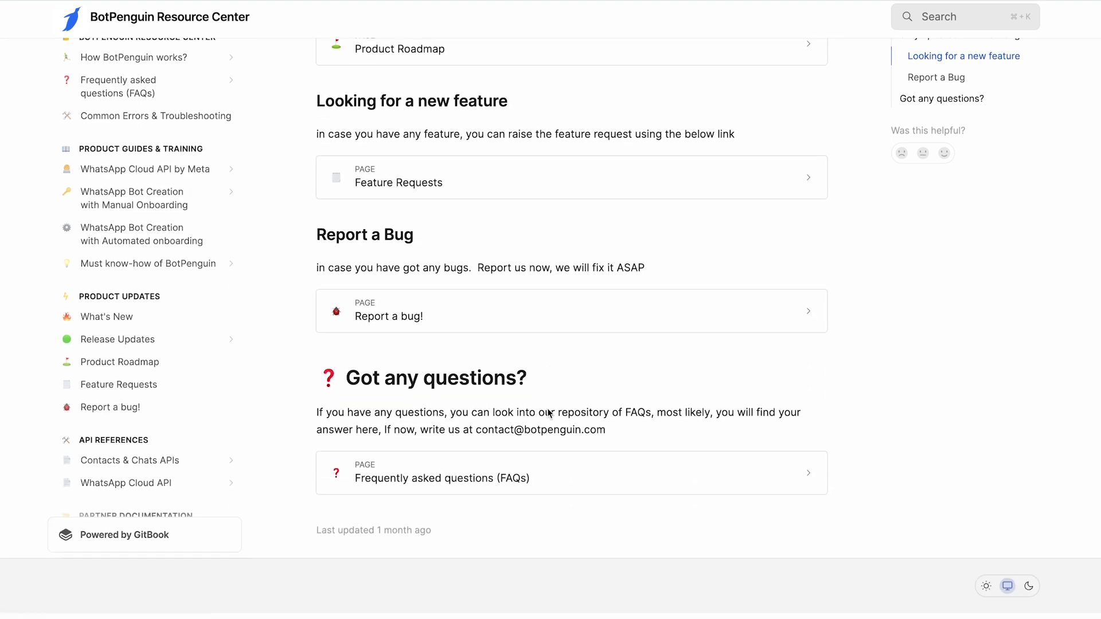